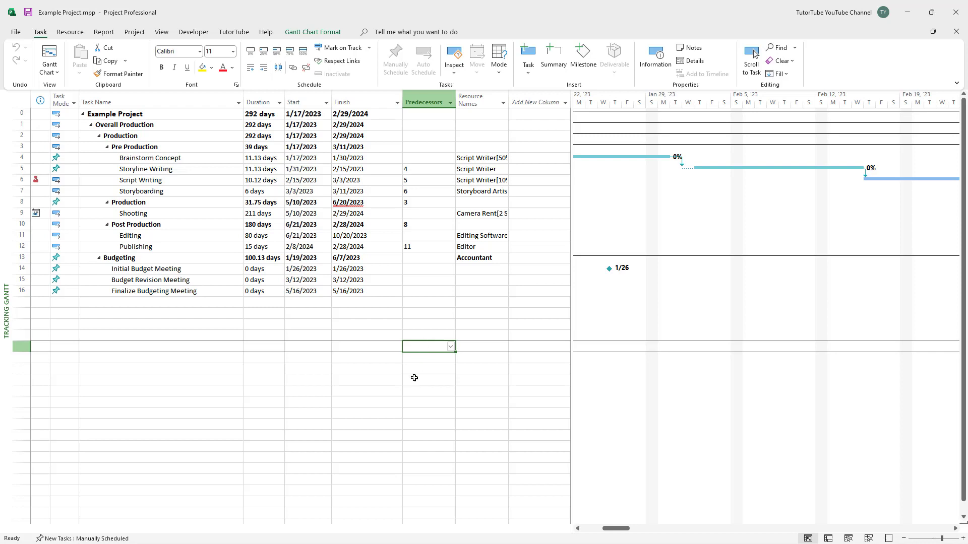
# Switch to the View ribbon of the Example Project tracking Gantt
pyautogui.click(161, 32)
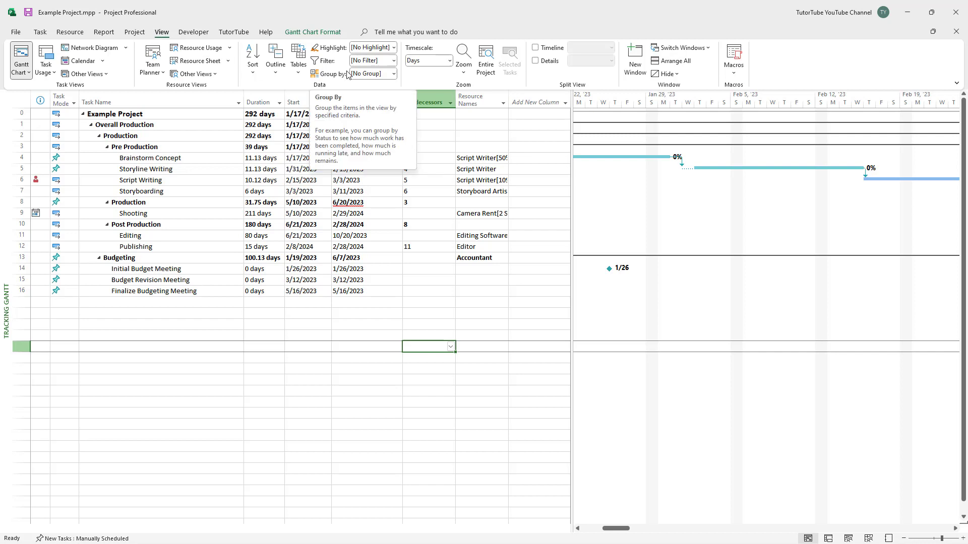
# Start a new custom group definition from the Group by list's New Group By option
pyautogui.click(393, 74)
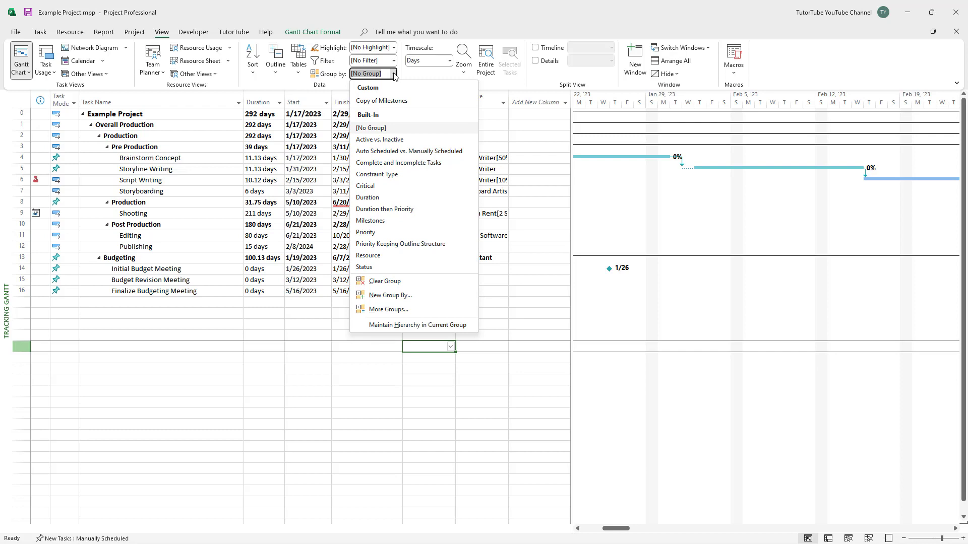
pyautogui.click(392, 295)
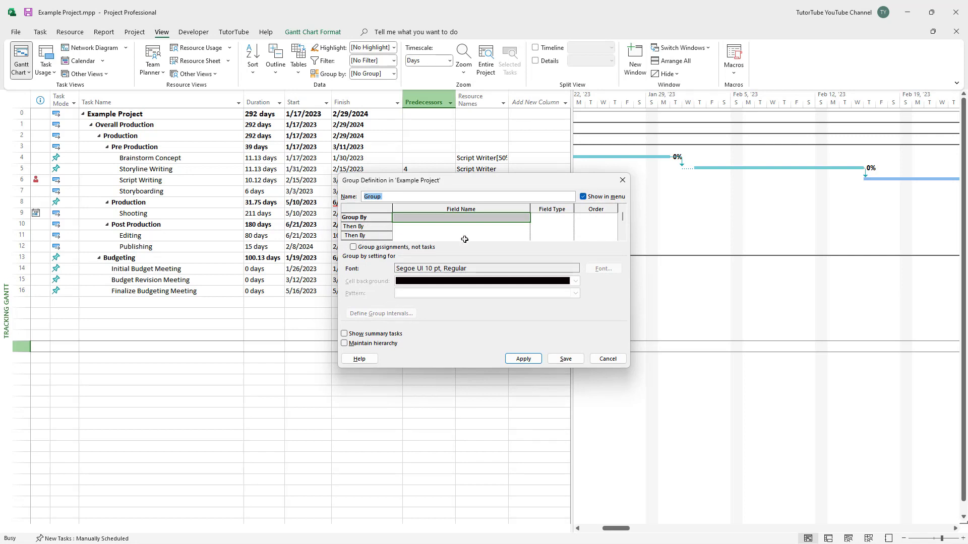
# Set the Group By field to Actual Cost, leaving its header background unchanged
pyautogui.click(464, 219)
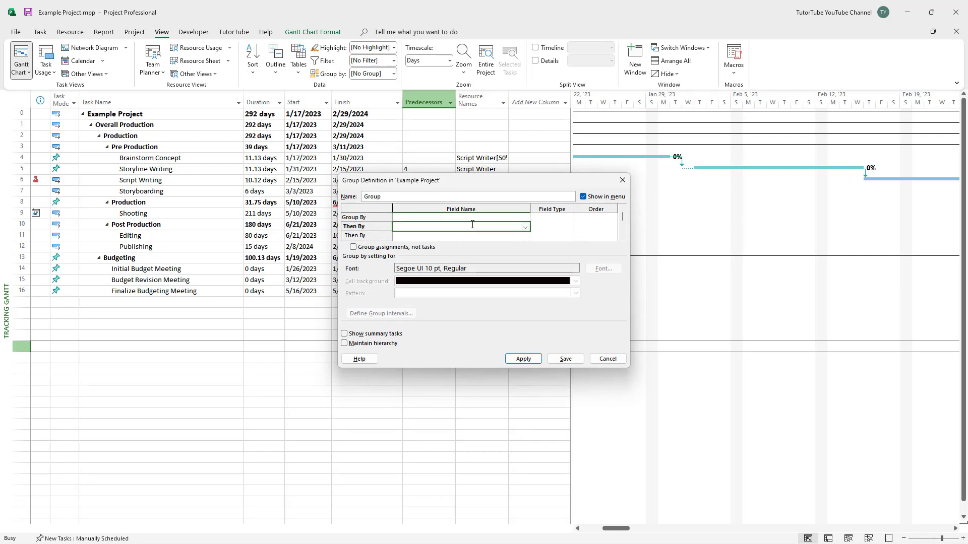
pyautogui.click(526, 218)
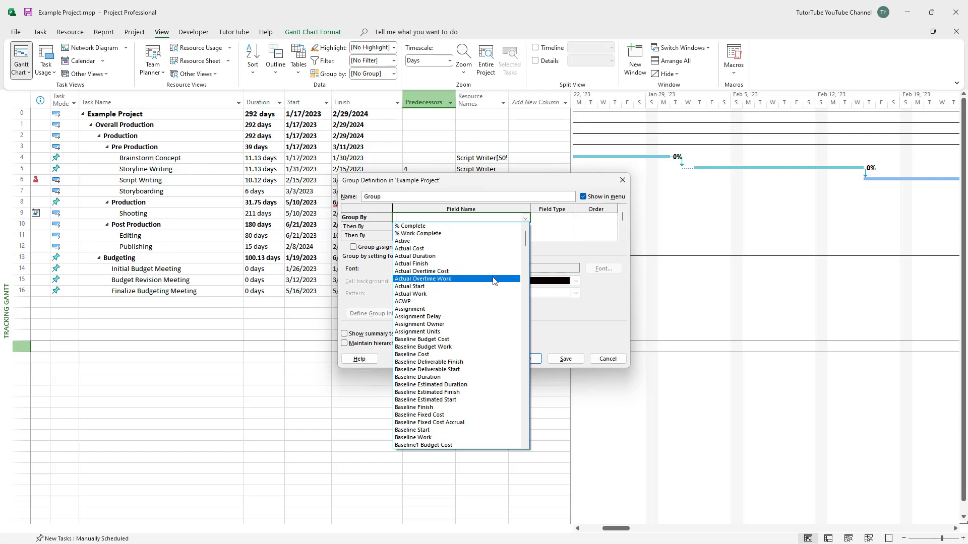
pyautogui.click(461, 249)
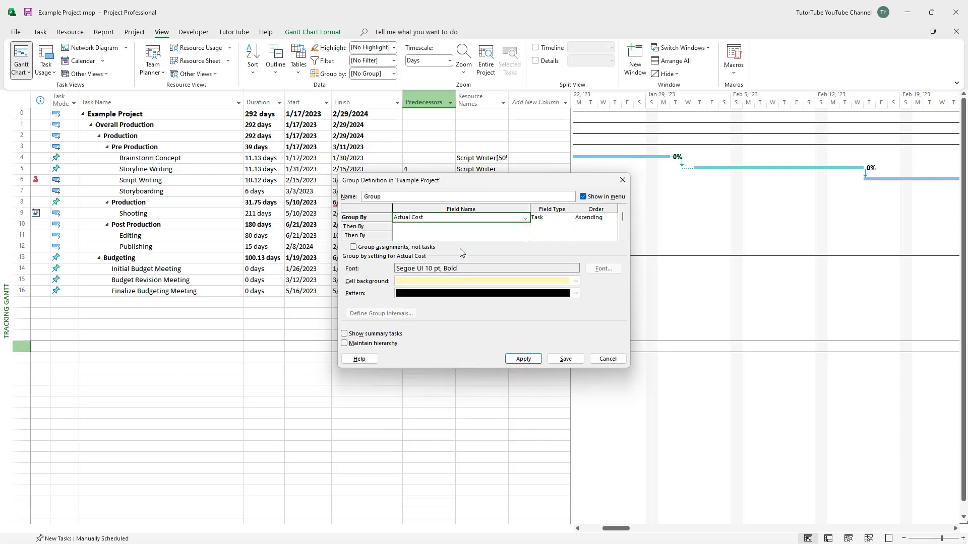
pyautogui.click(496, 229)
pyautogui.click(520, 218)
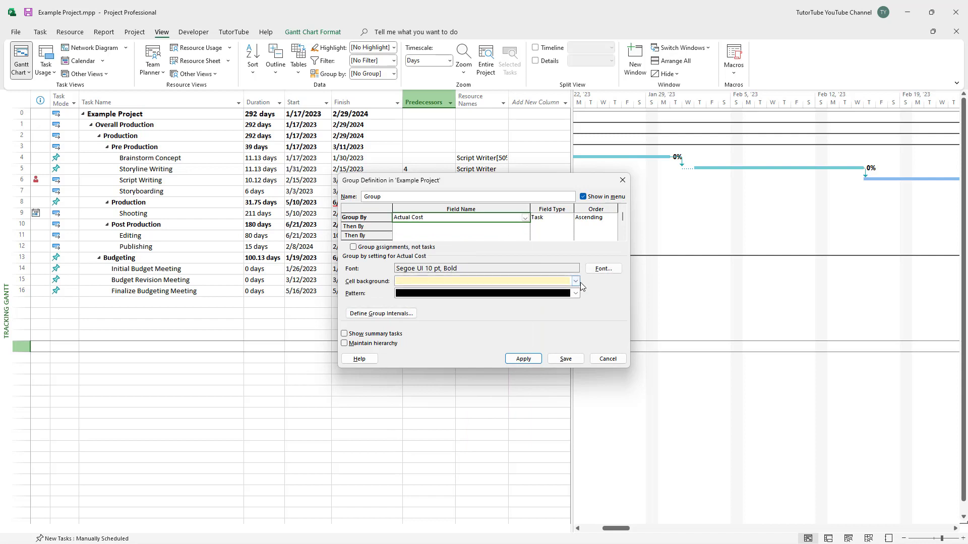
pyautogui.click(575, 281)
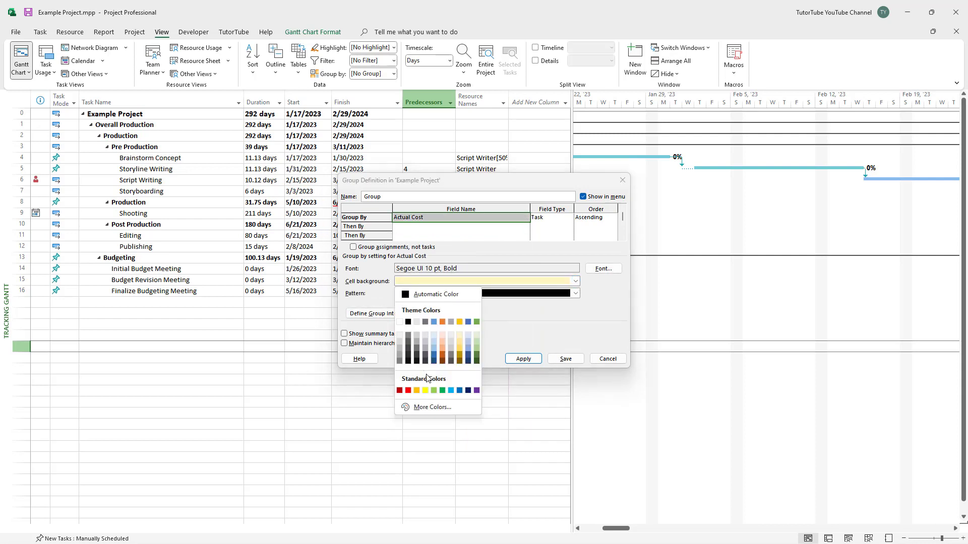
pyautogui.click(587, 322)
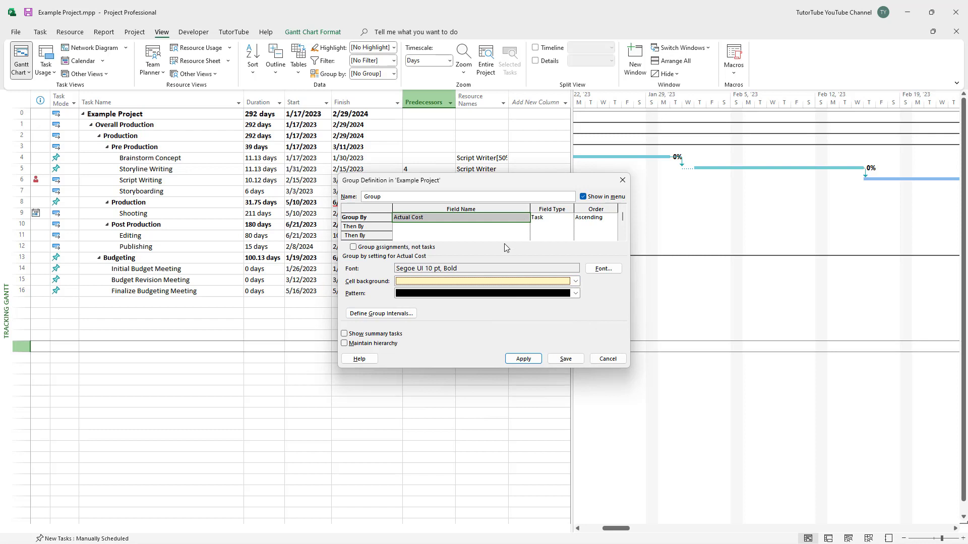
pyautogui.click(411, 227)
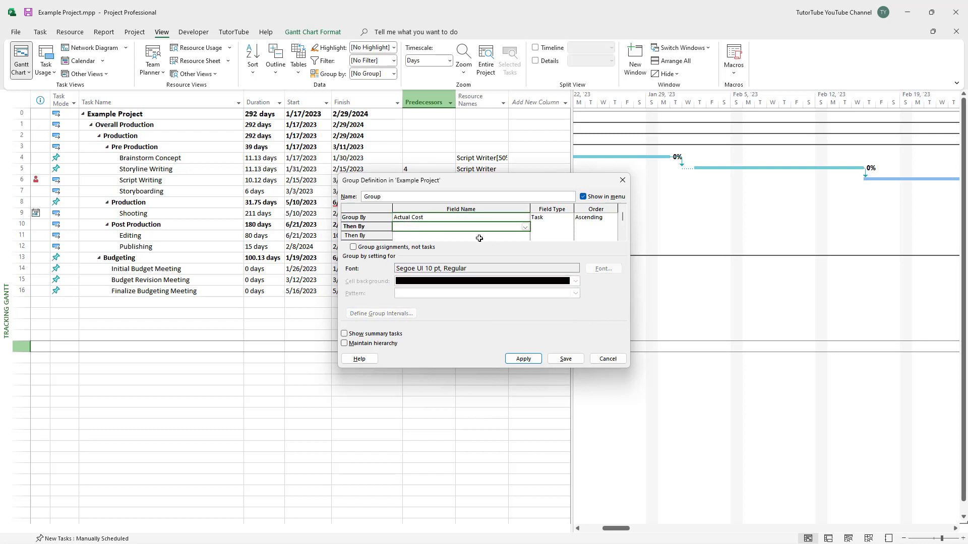
# Set the two Then By fields to % Complete and Assignment, both ascending
pyautogui.click(526, 227)
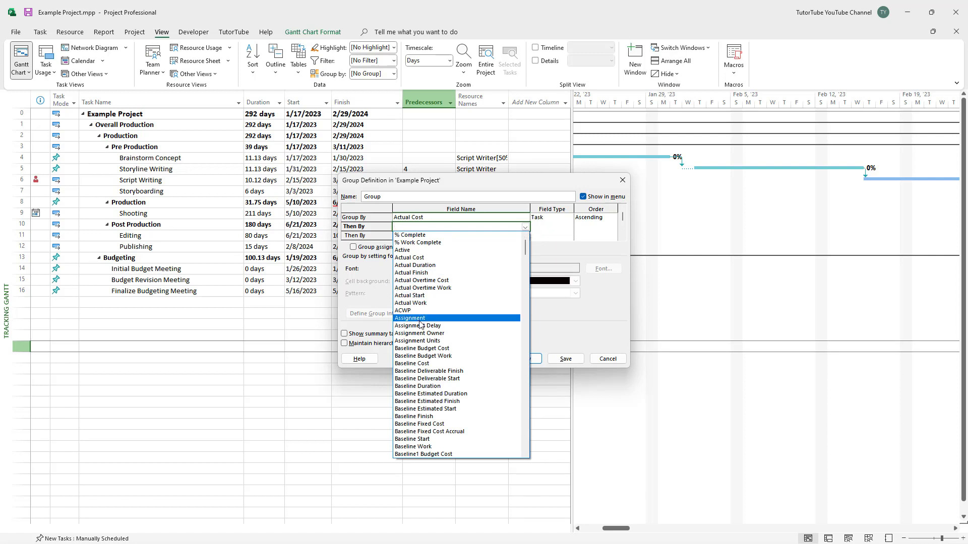
pyautogui.scroll(-7, 448, 352)
pyautogui.scroll(-20, 449, 367)
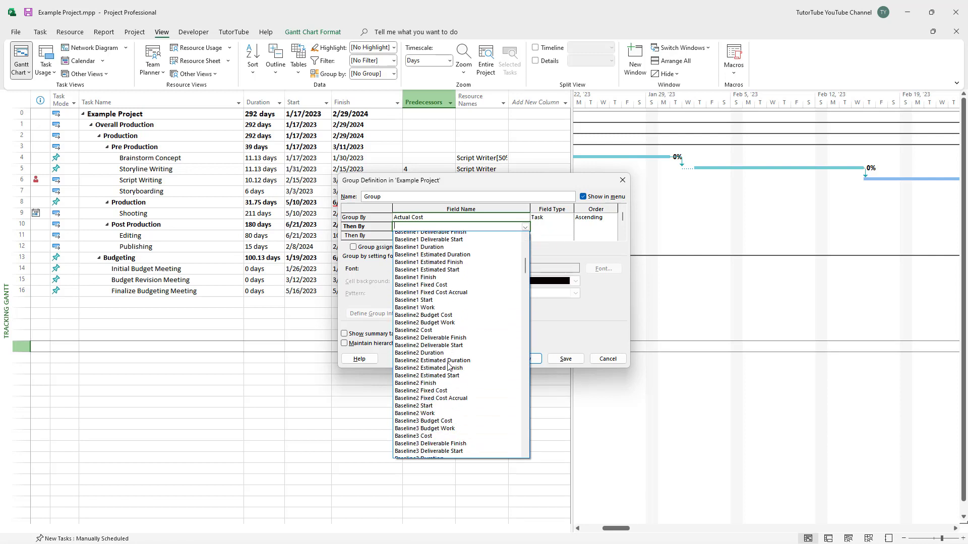
pyautogui.moveTo(530, 296); pyautogui.dragTo(515, 459)
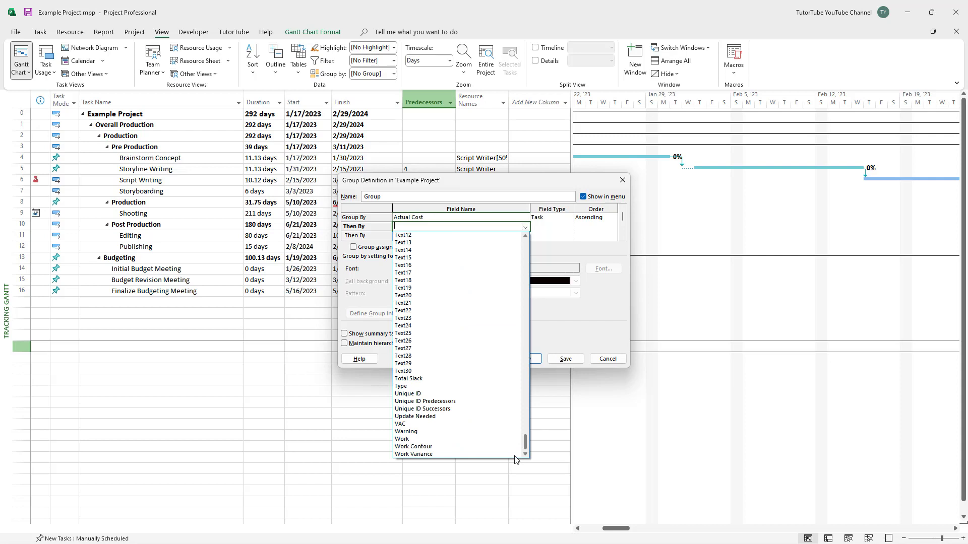
pyautogui.scroll(20, 521, 414)
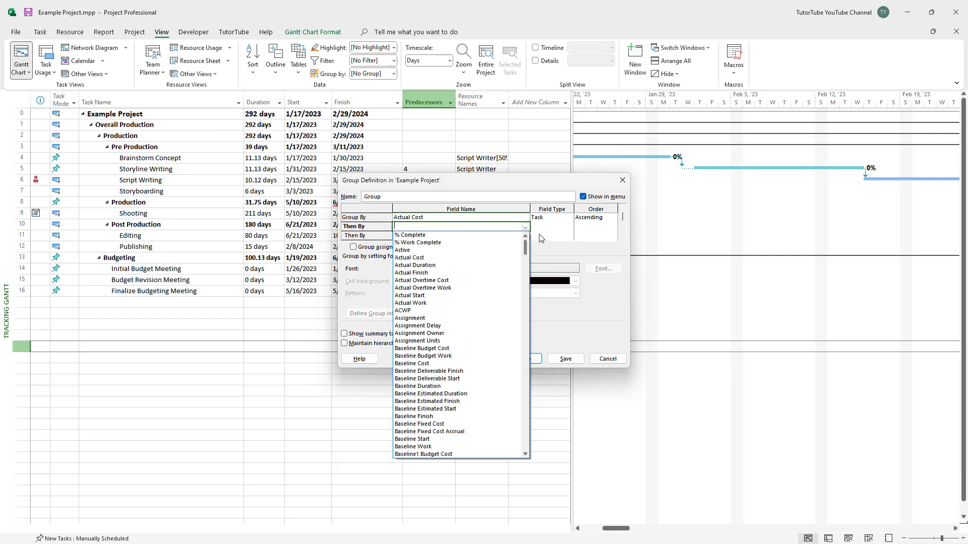
pyautogui.click(447, 237)
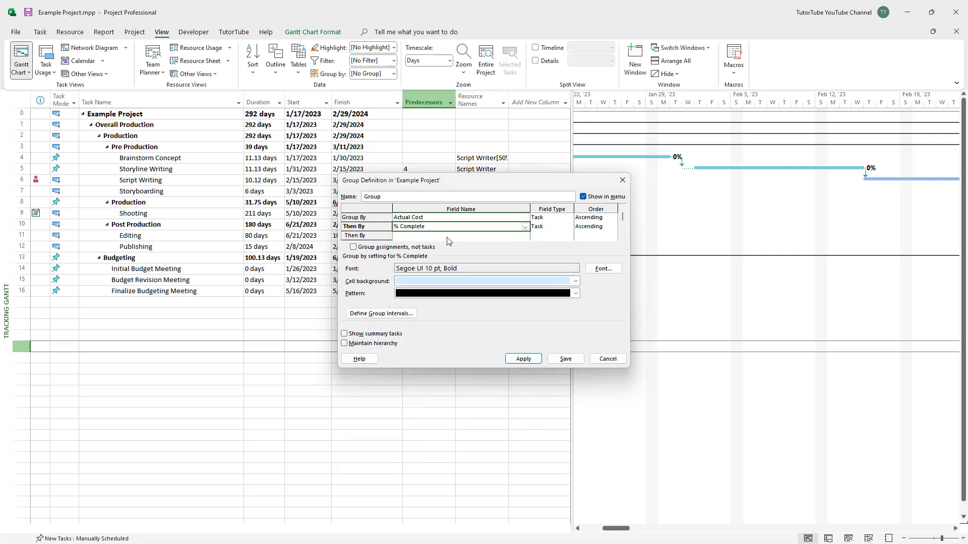
pyautogui.click(447, 236)
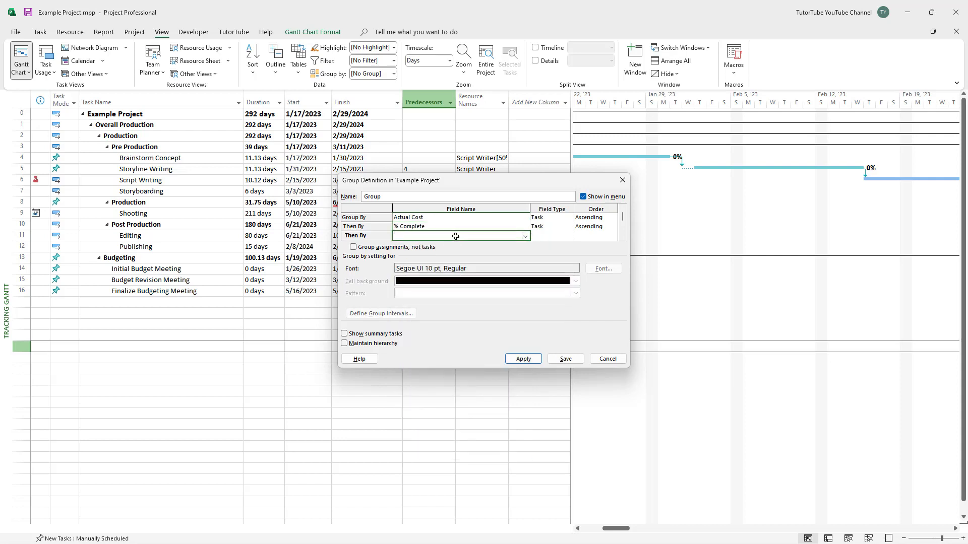
pyautogui.click(524, 236)
pyautogui.click(468, 327)
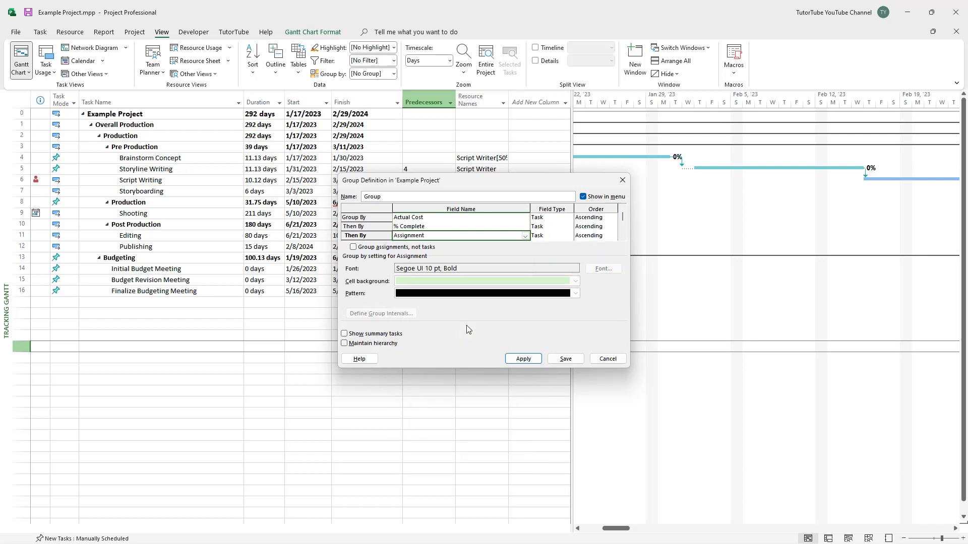
# Give the Assignment level headers a medium green cell background
pyautogui.click(467, 226)
pyautogui.click(471, 217)
pyautogui.click(468, 228)
pyautogui.click(467, 236)
pyautogui.click(571, 285)
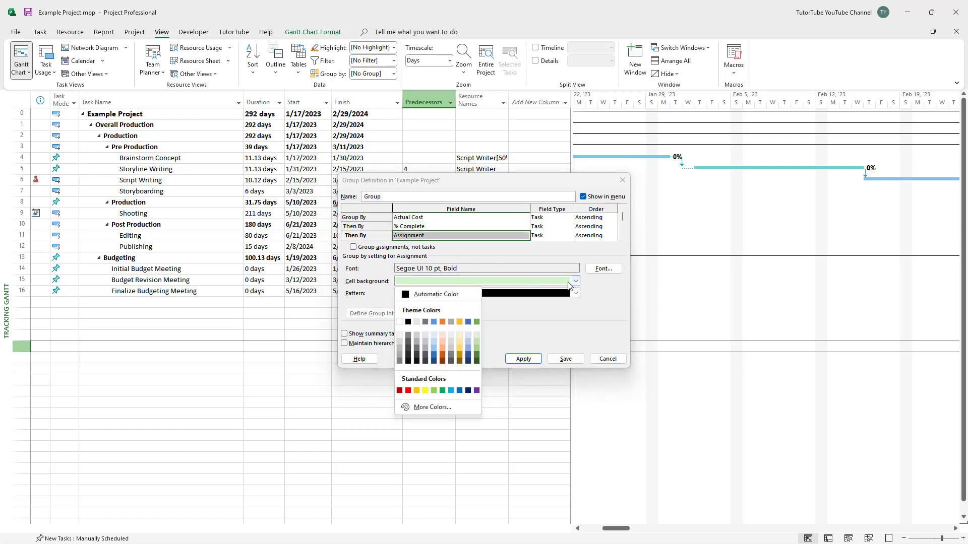
pyautogui.click(476, 321)
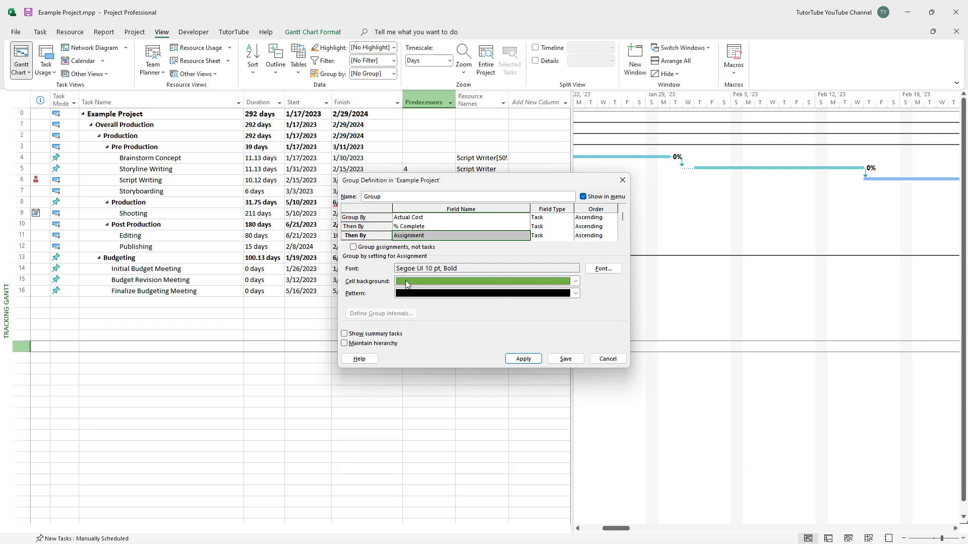
# Set the Assignment header font to Segoe UI Historic
pyautogui.click(595, 268)
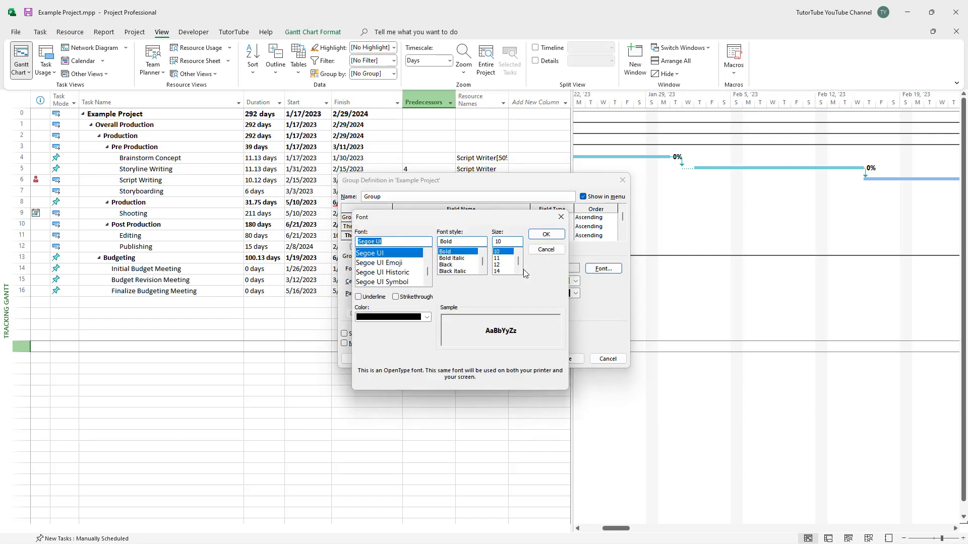
pyautogui.click(403, 273)
pyautogui.click(547, 235)
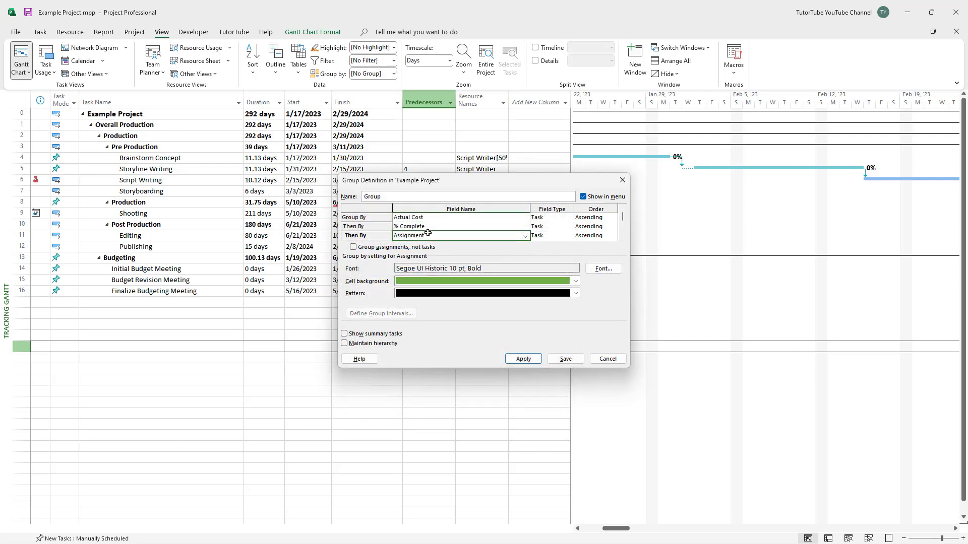
# Enable Show summary tasks and Maintain hierarchy, then save the group definition
pyautogui.click(387, 343)
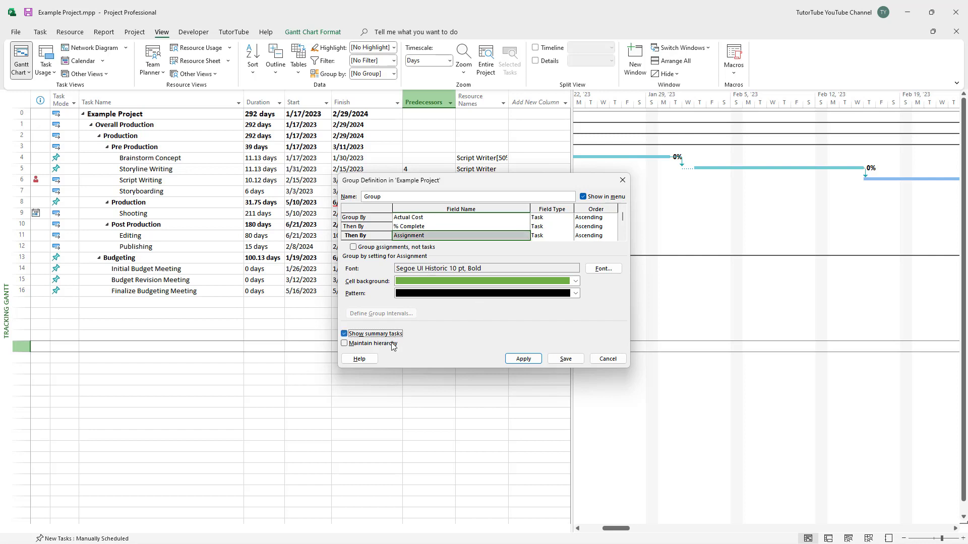
pyautogui.click(524, 362)
pyautogui.click(566, 360)
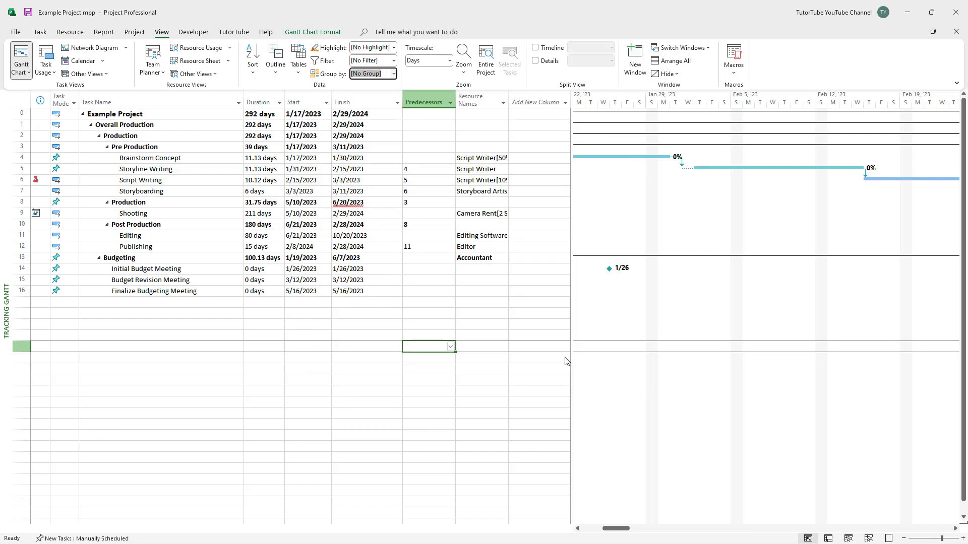
# Apply the custom Group grouping and select the Actual Cost and % Complete: 0% rows
pyautogui.click(394, 75)
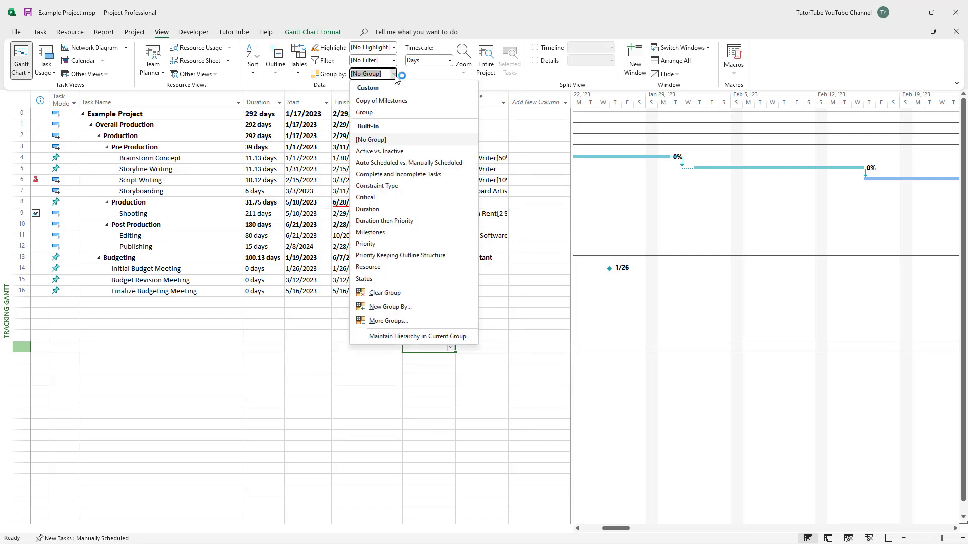
pyautogui.click(373, 113)
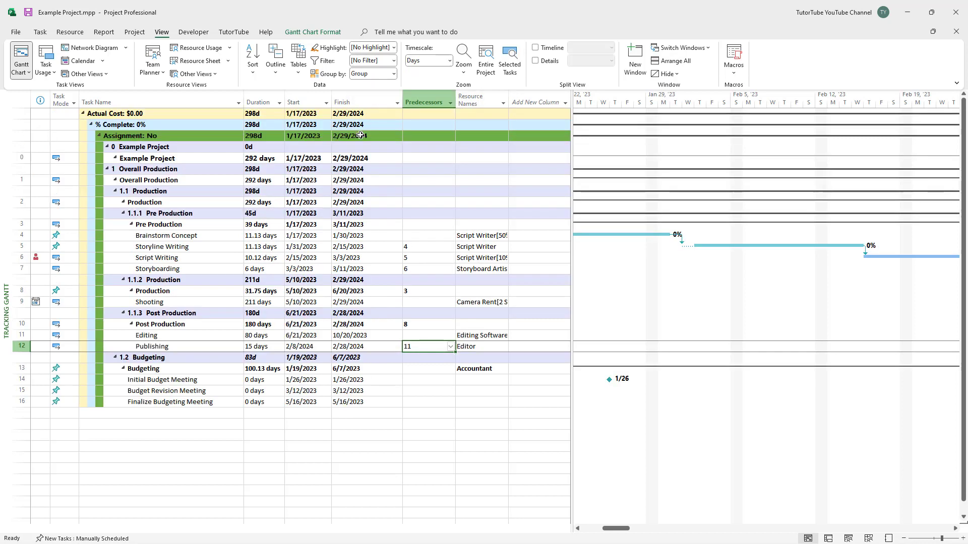
pyautogui.click(135, 117)
pyautogui.click(130, 125)
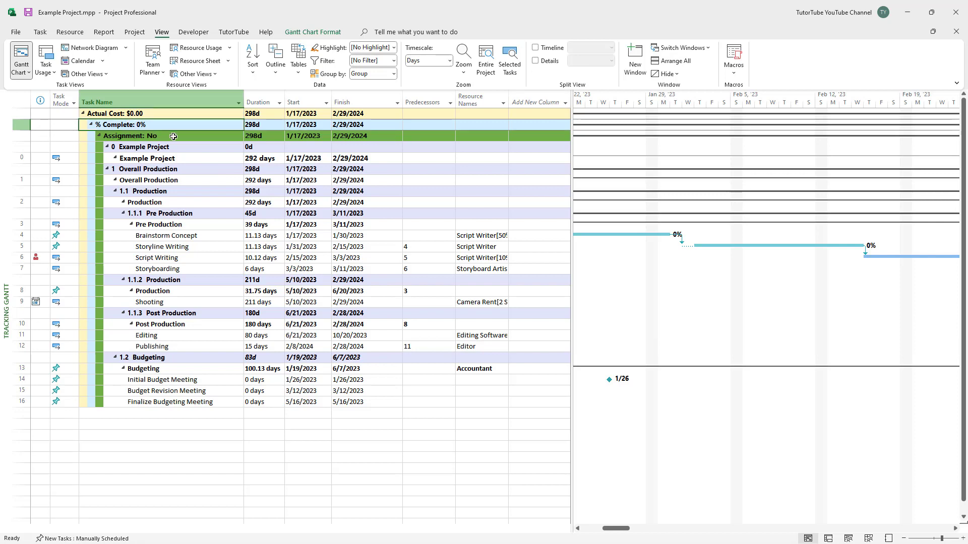
# Collapse and re-expand the % Complete: 0% group, then select Brainstorm Concept and 1.1.2 Production
pyautogui.click(91, 125)
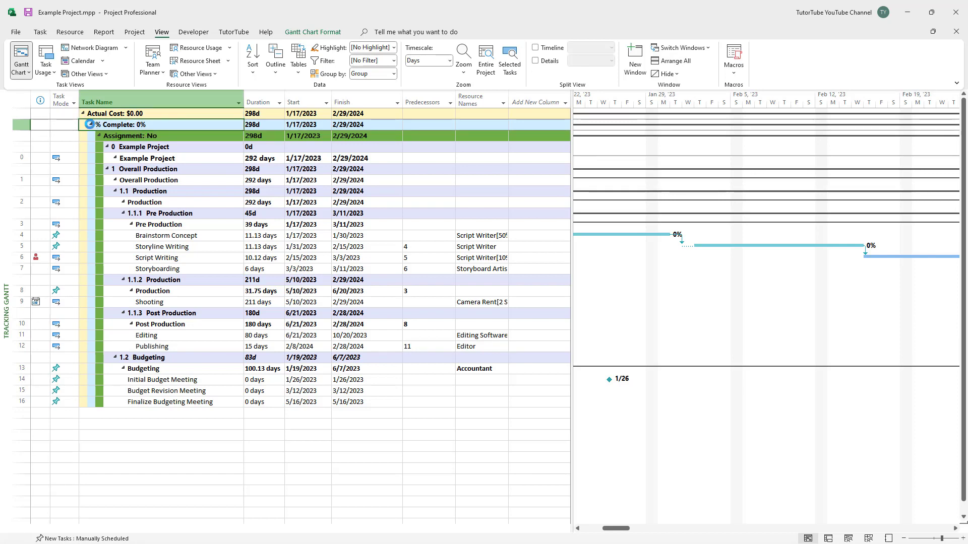
pyautogui.click(91, 125)
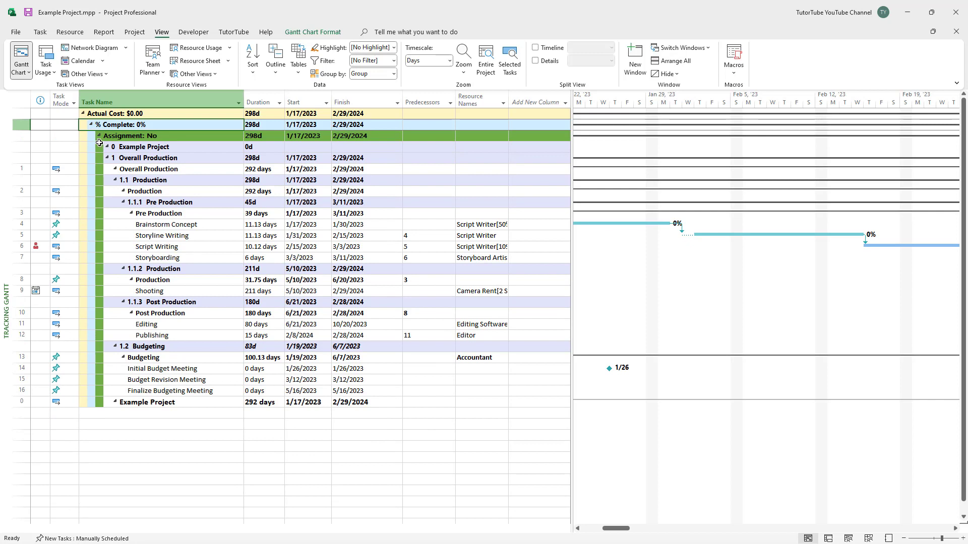
pyautogui.click(220, 224)
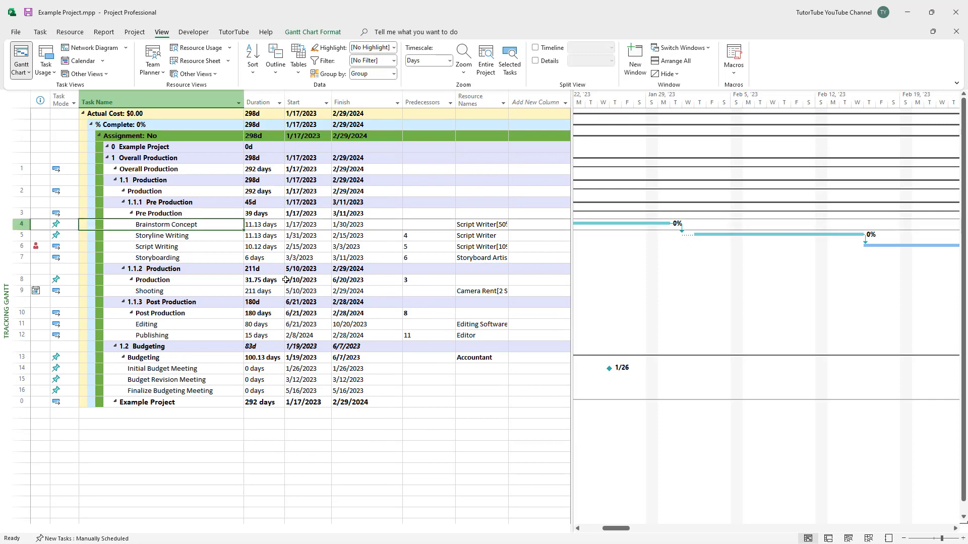
pyautogui.click(176, 268)
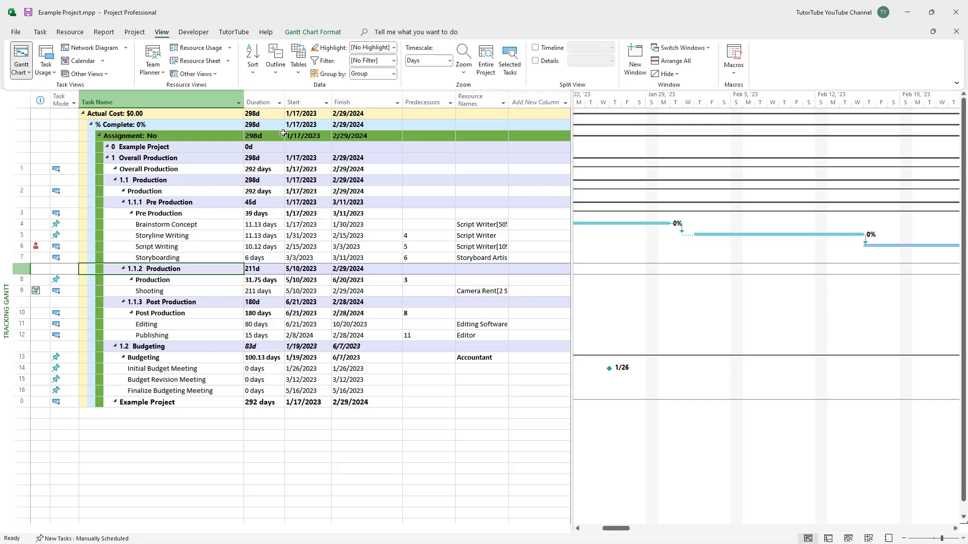
pyautogui.click(394, 75)
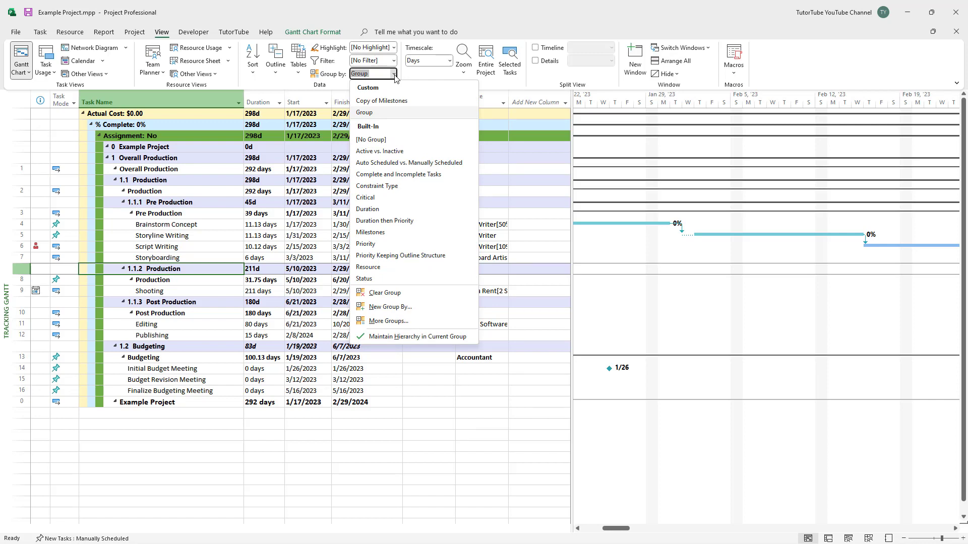
# Copy the built-in Duration grouping from More Groups into a new definition
pyautogui.click(389, 321)
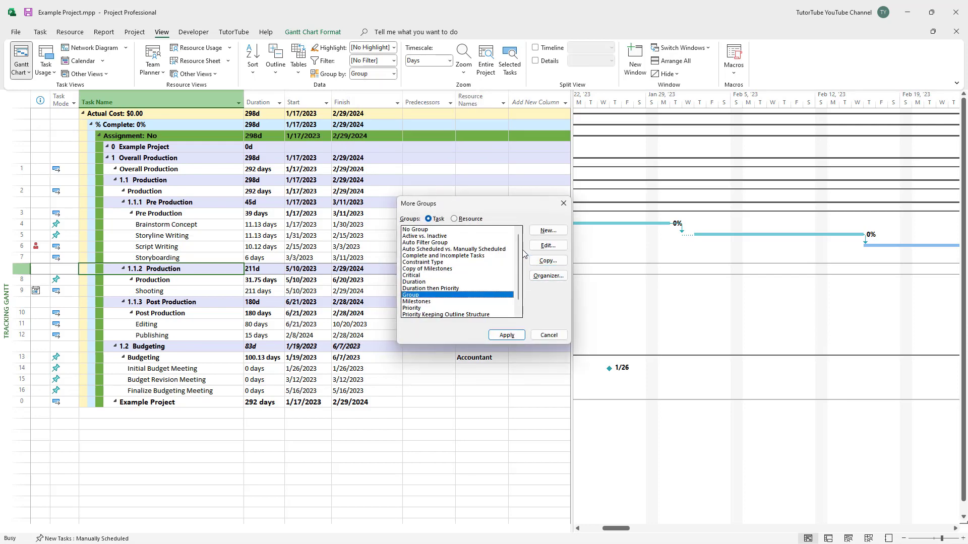
pyautogui.scroll(-1, 520, 253)
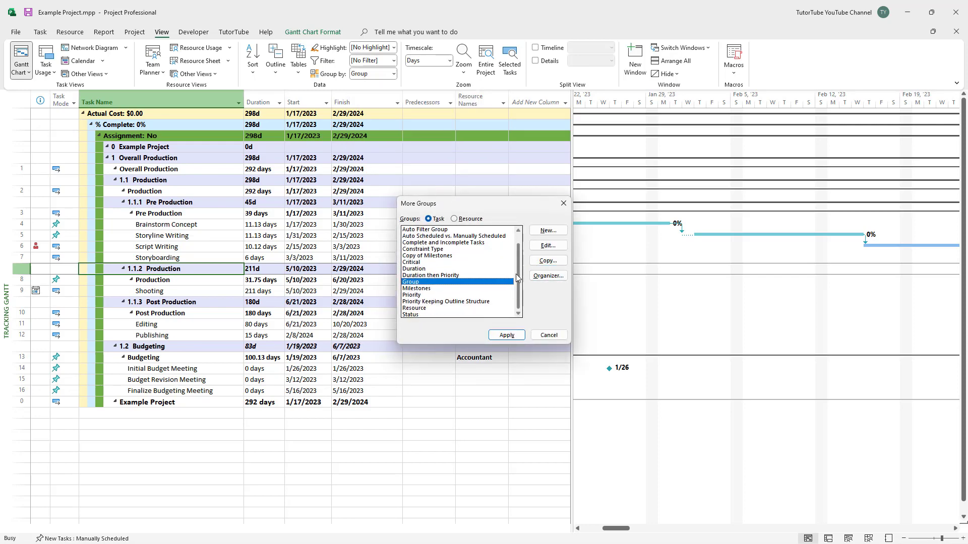
pyautogui.click(437, 270)
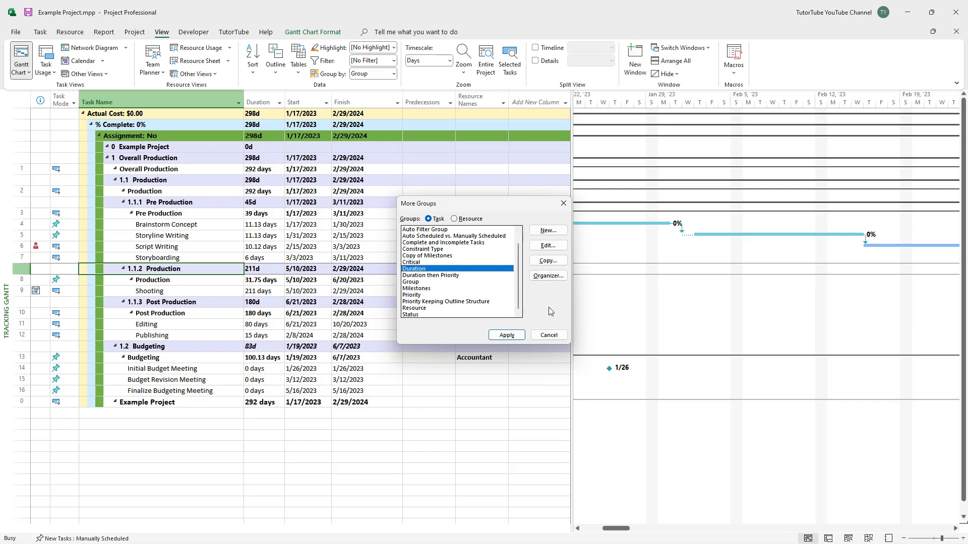
pyautogui.click(547, 261)
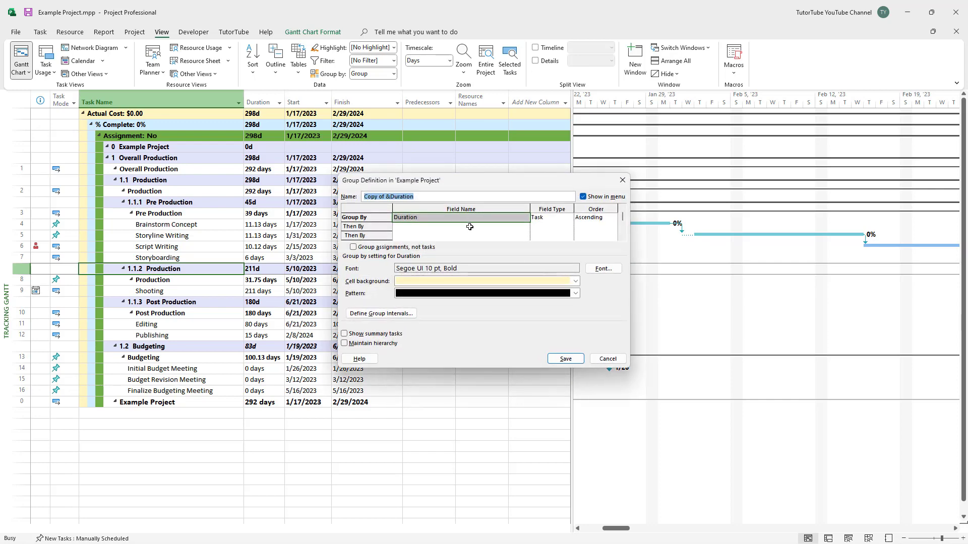
# Add Cost as the Then By level under Duration and save Copy of Duration
pyautogui.click(498, 235)
pyautogui.click(517, 227)
pyautogui.click(525, 226)
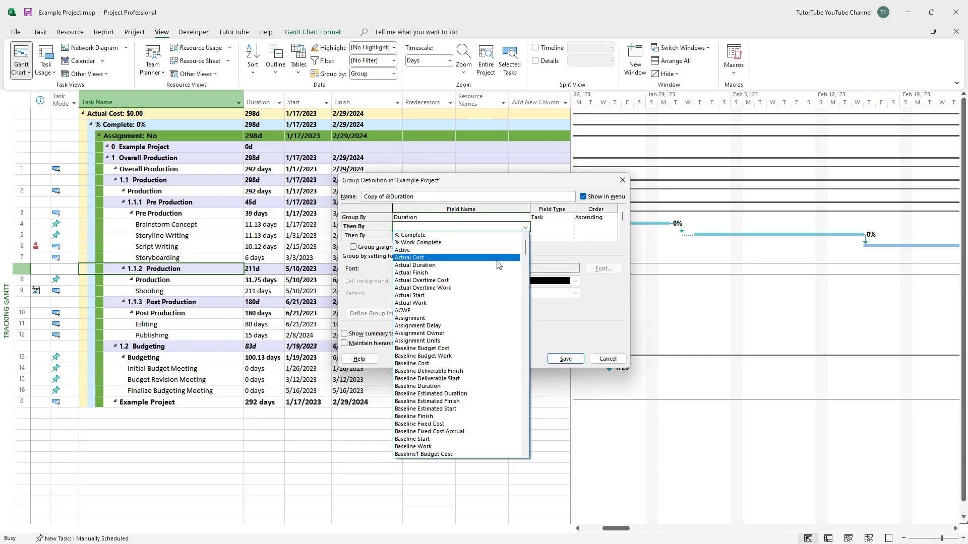
pyautogui.scroll(-6, 477, 302)
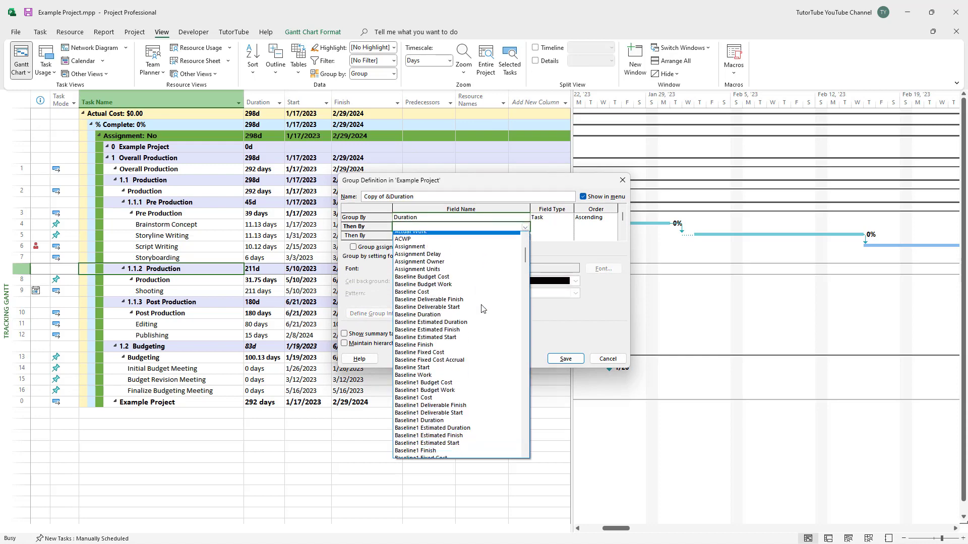
pyautogui.moveTo(525, 261); pyautogui.dragTo(525, 328)
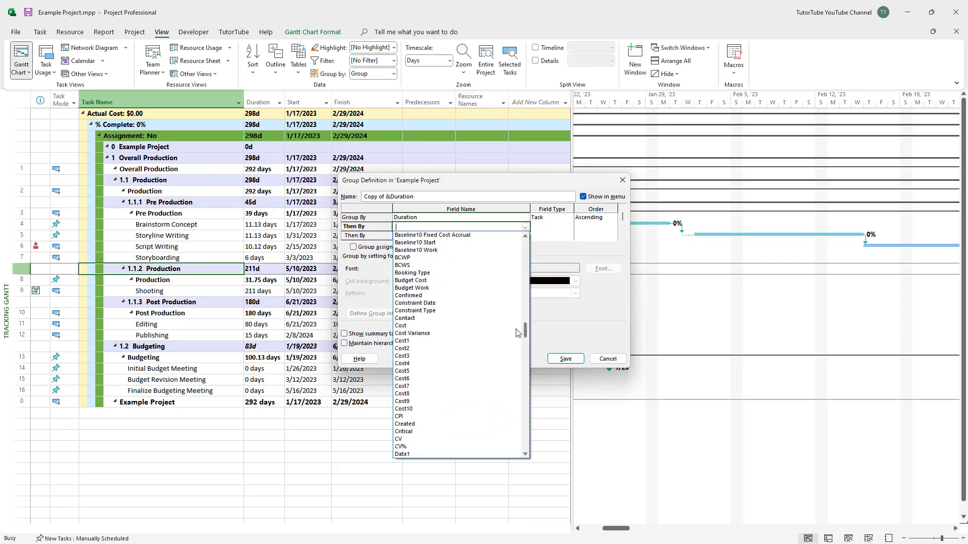
pyautogui.click(452, 326)
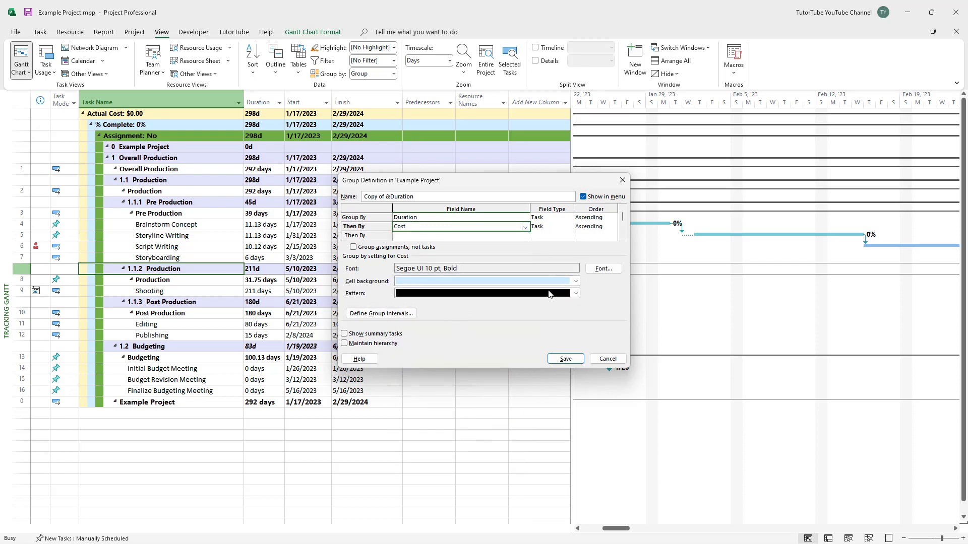
pyautogui.click(572, 360)
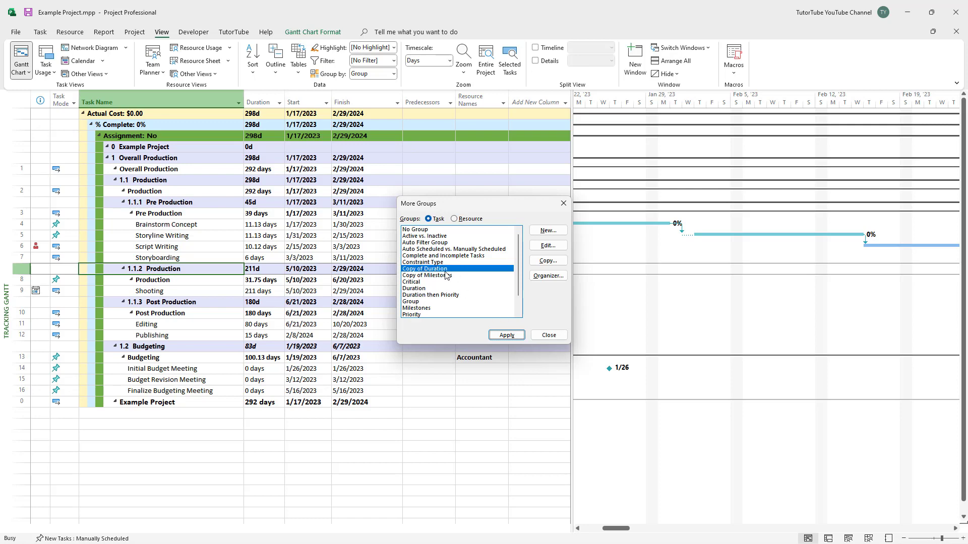
# Rename the copied grouping to 'Custom Group 1', save it, and apply it to the tasks
pyautogui.click(547, 245)
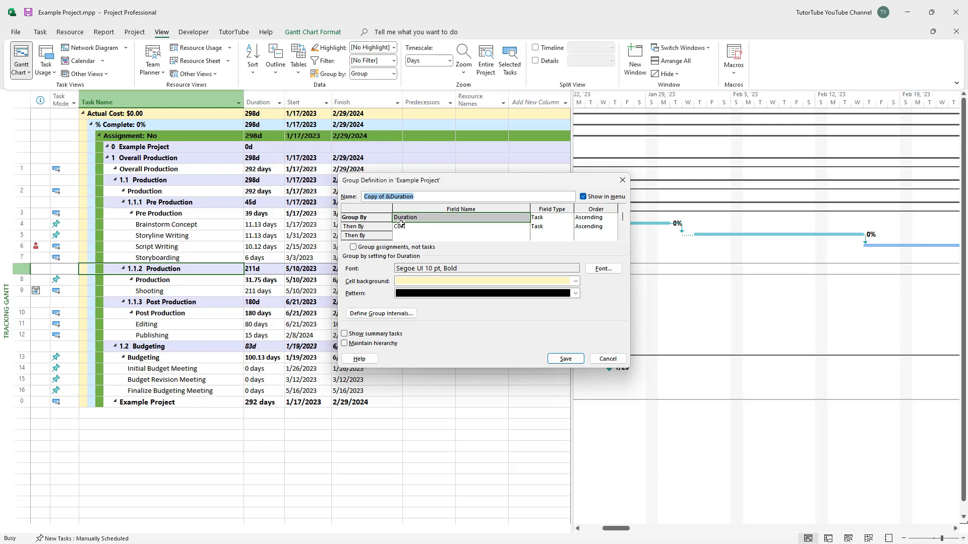
pyautogui.write('Custom Group 1')
pyautogui.click(565, 359)
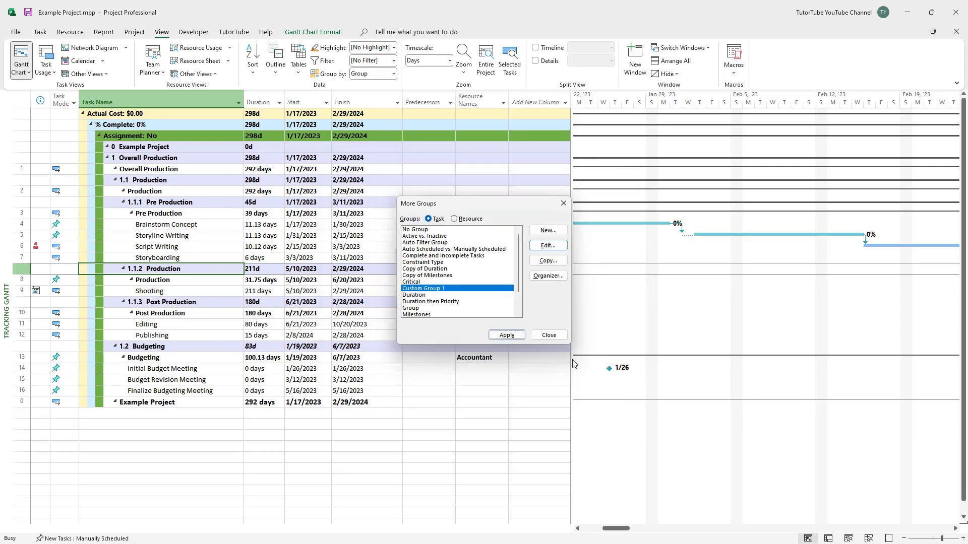
pyautogui.click(513, 339)
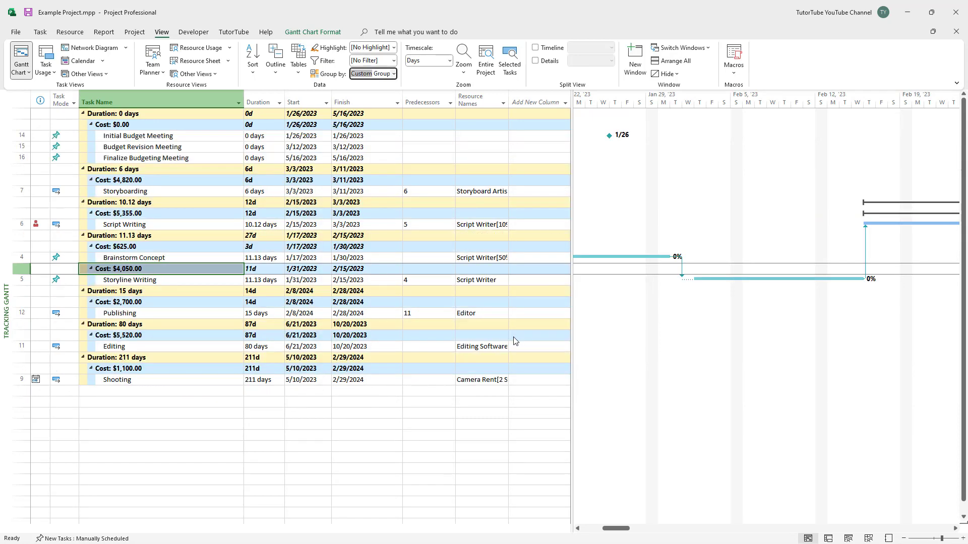
pyautogui.click(395, 74)
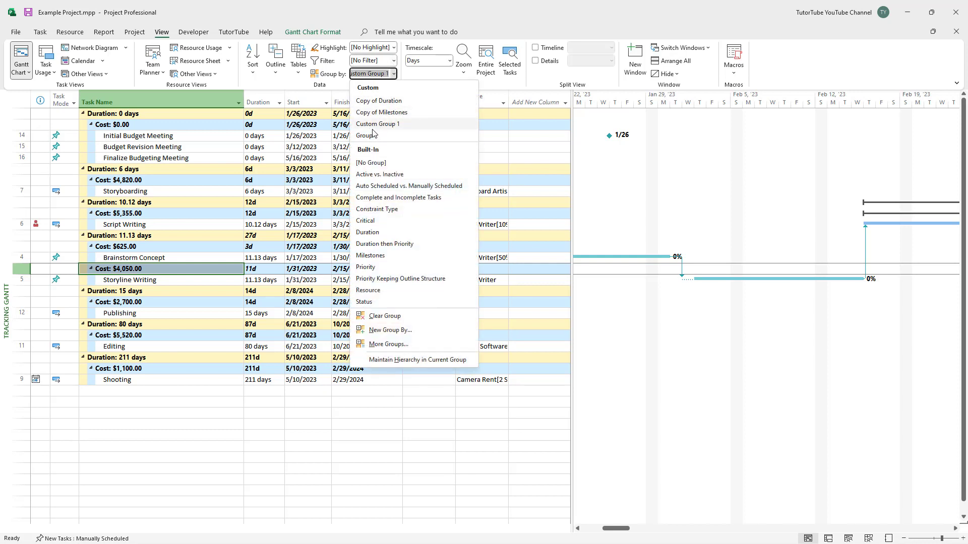
pyautogui.click(214, 210)
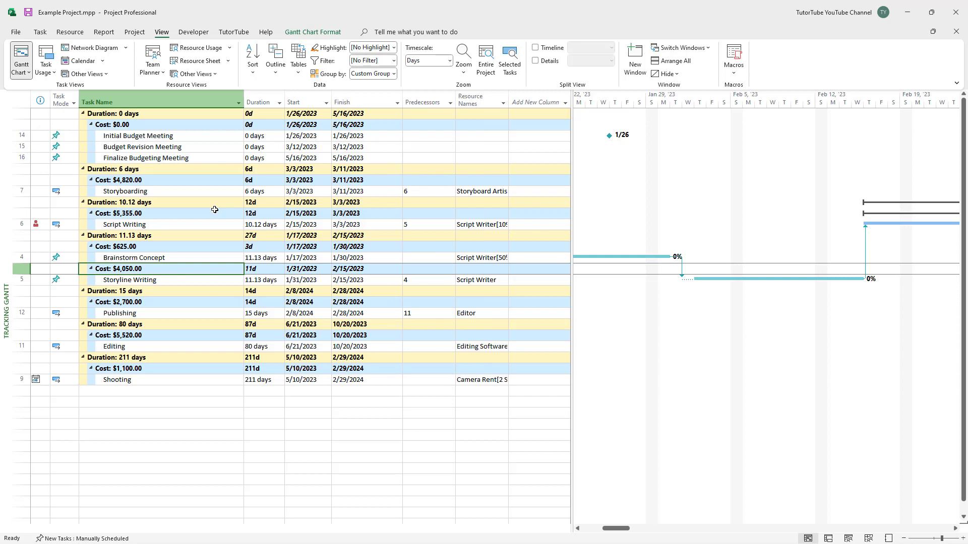
pyautogui.click(257, 174)
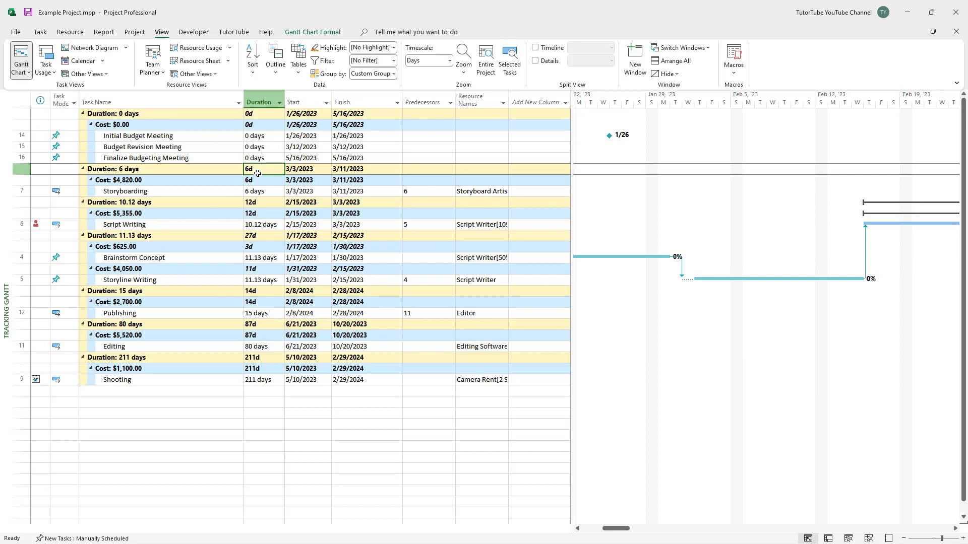